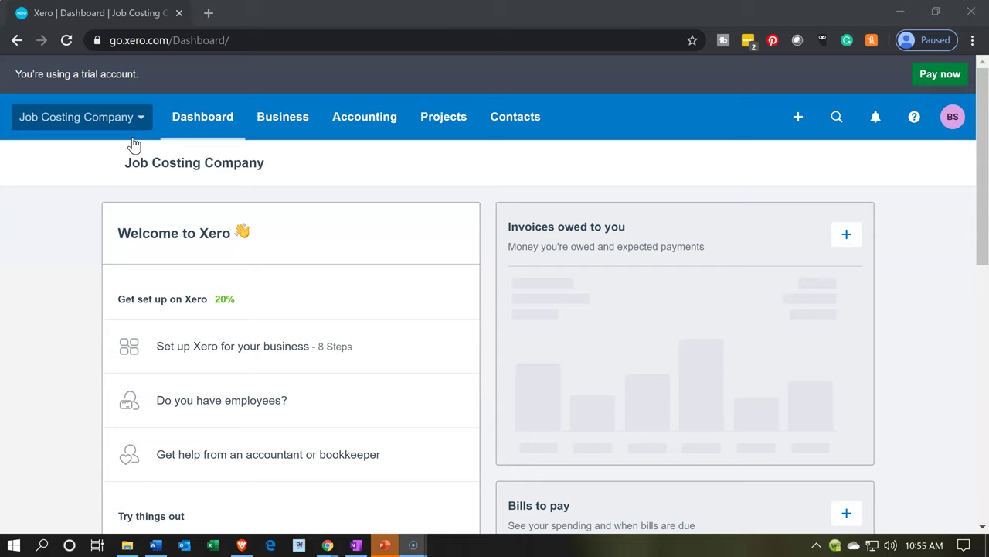
Step: Go to Chart of accounts under Advanced in the Accounting menu
{"action": "left_click", "coordinate": [338, 135]}
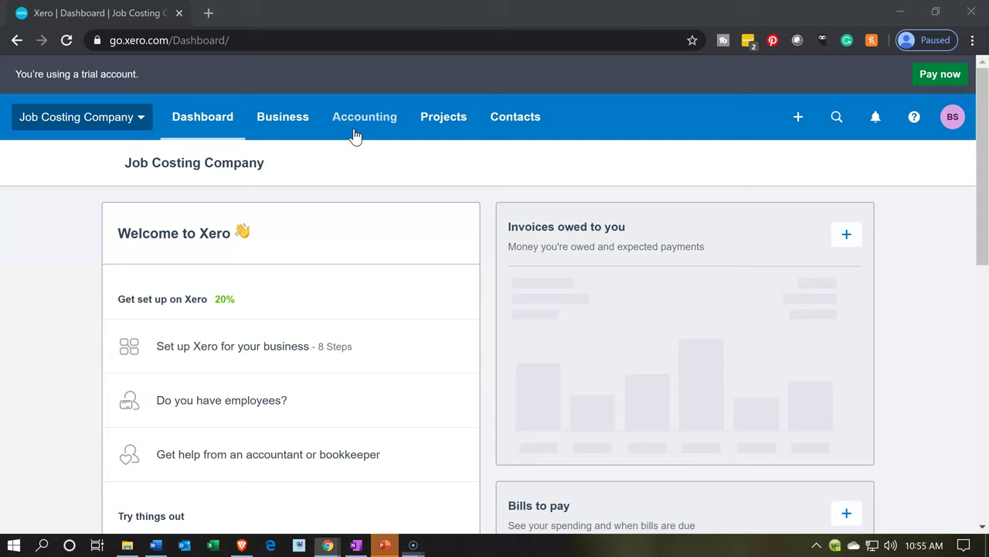
{"action": "left_click", "coordinate": [354, 134]}
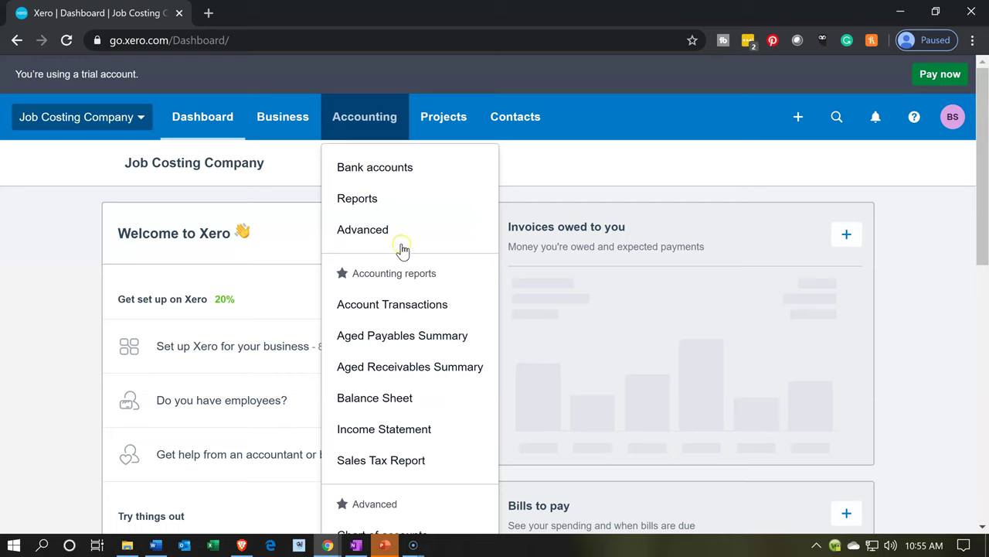
{"action": "scroll", "coordinate": [402, 250], "scroll_direction": "down", "scroll_amount": 1}
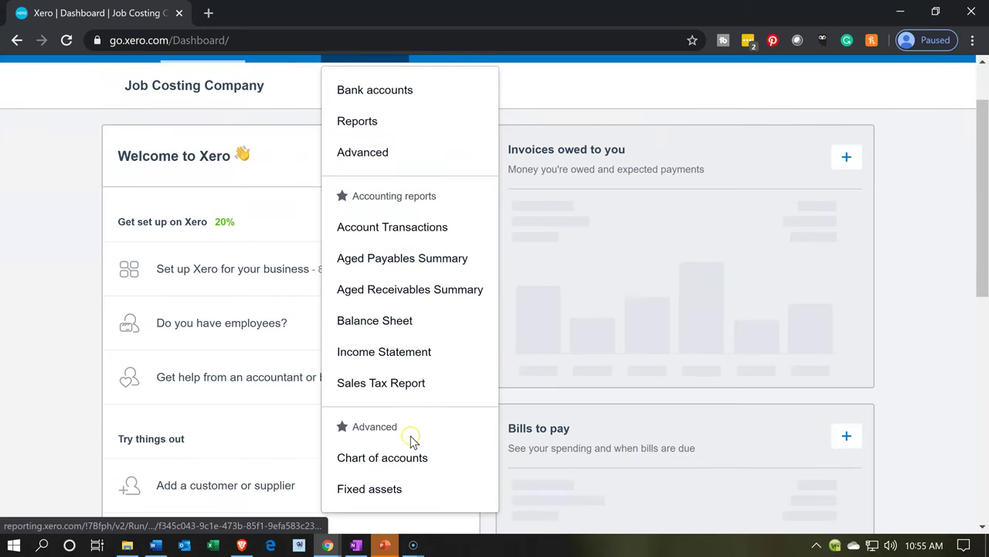
Step: Load the Chart of accounts page and scroll into the All Accounts list
{"action": "left_click", "coordinate": [405, 464]}
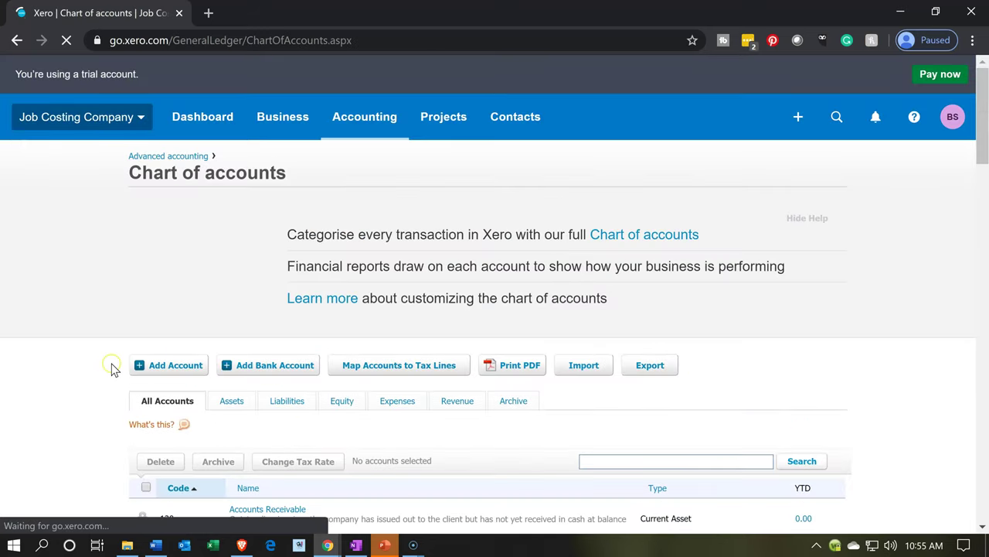
{"action": "scroll", "coordinate": [111, 369], "scroll_direction": "down", "scroll_amount": 1}
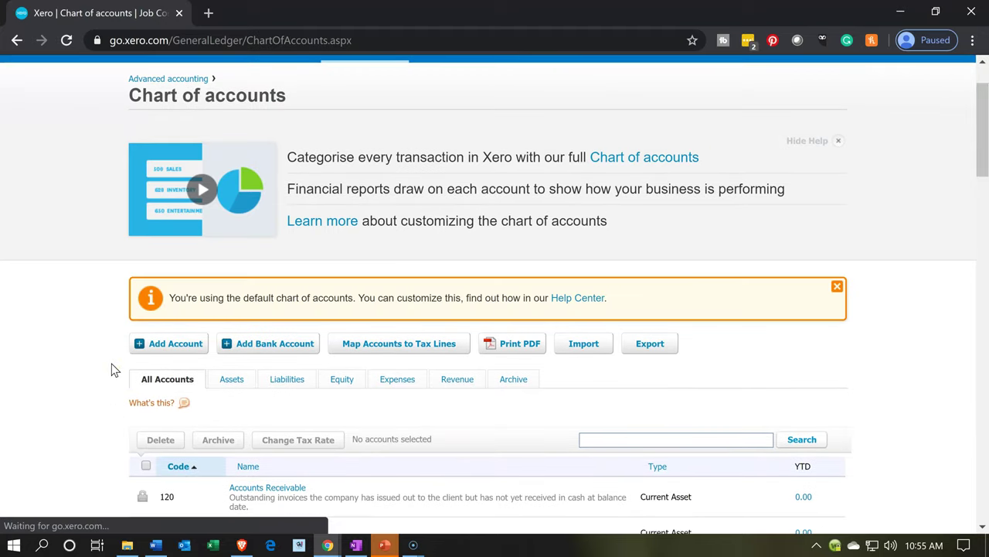
{"action": "scroll", "coordinate": [111, 369], "scroll_direction": "down", "scroll_amount": 1}
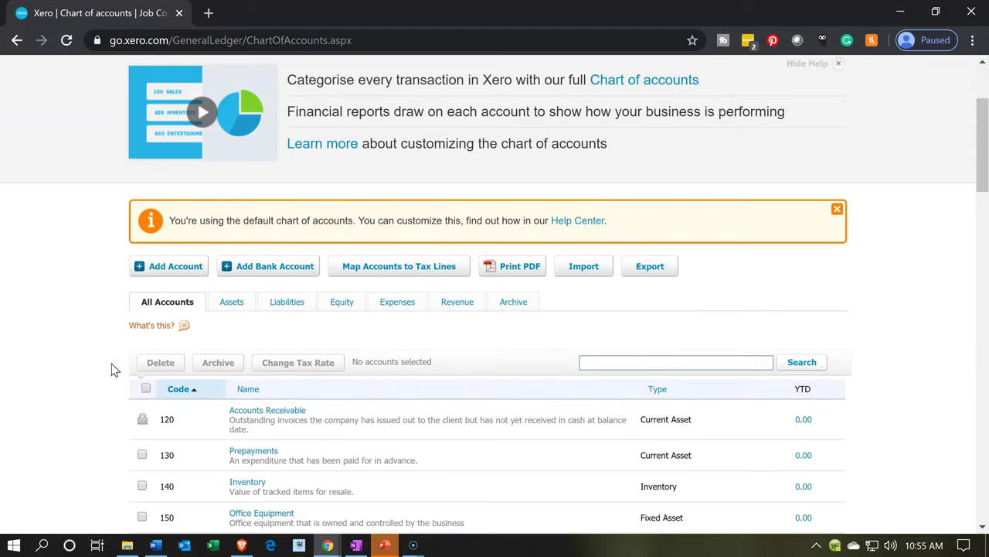
{"action": "scroll", "coordinate": [110, 369], "scroll_direction": "down", "scroll_amount": 1}
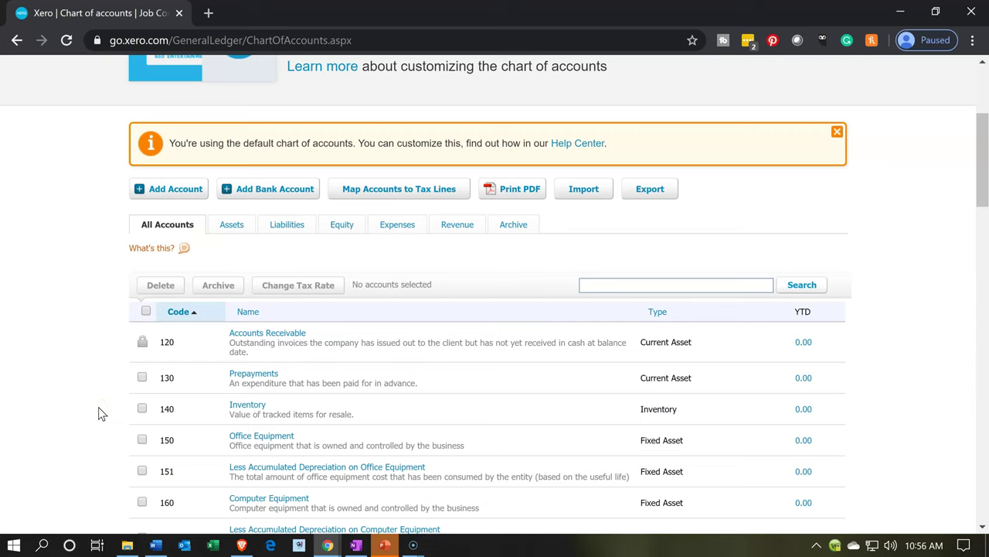
{"action": "scroll", "coordinate": [98, 407], "scroll_direction": "down", "scroll_amount": 1}
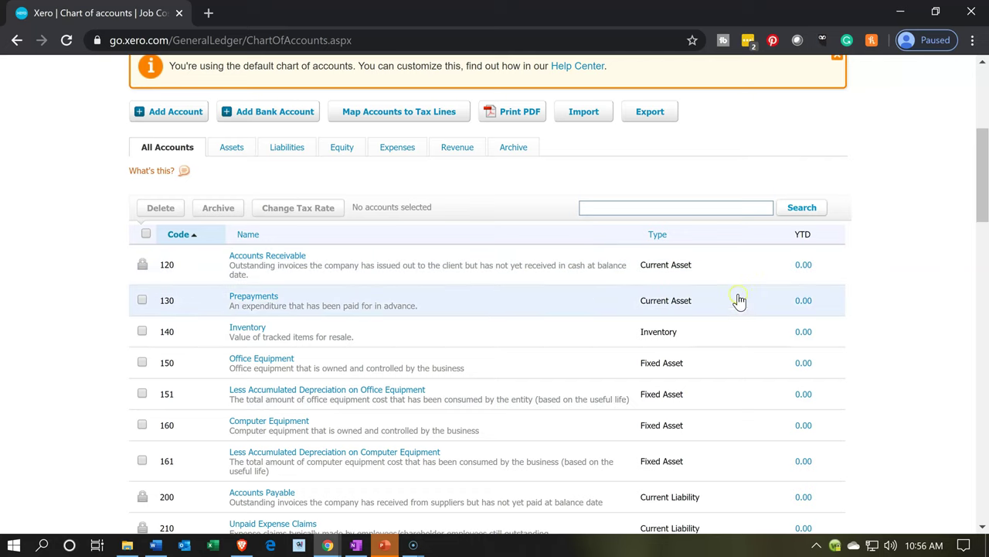
Step: Review the default accounts' codes, names, types and 0.00 YTD balances down the list
{"action": "left_click", "coordinate": [730, 378]}
{"action": "scroll", "coordinate": [730, 378], "scroll_direction": "down", "scroll_amount": 1}
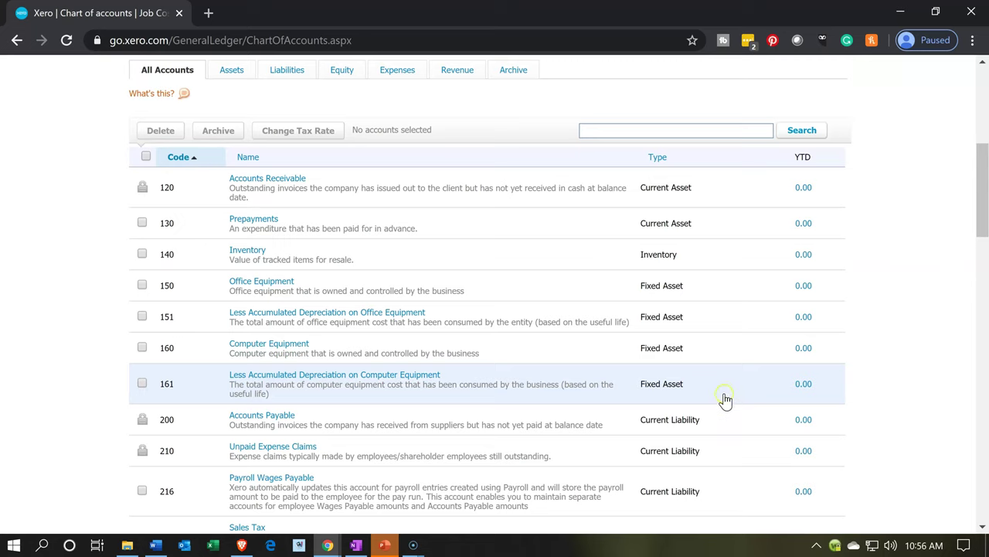
{"action": "scroll", "coordinate": [730, 380], "scroll_direction": "down", "scroll_amount": 1}
{"action": "left_click", "coordinate": [724, 382]}
{"action": "scroll", "coordinate": [724, 382], "scroll_direction": "down", "scroll_amount": 4}
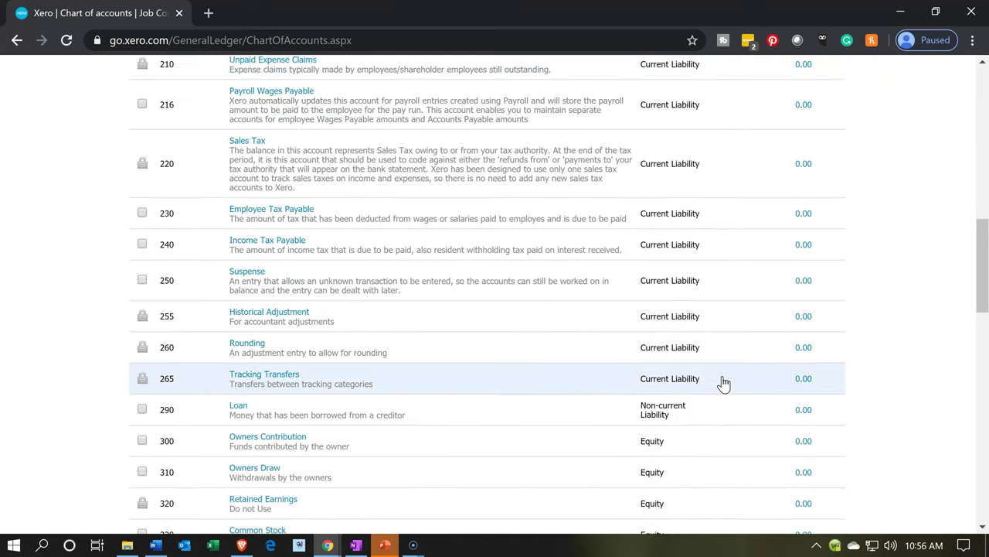
{"action": "scroll", "coordinate": [724, 382], "scroll_direction": "down", "scroll_amount": 1}
{"action": "left_click", "coordinate": [709, 370]}
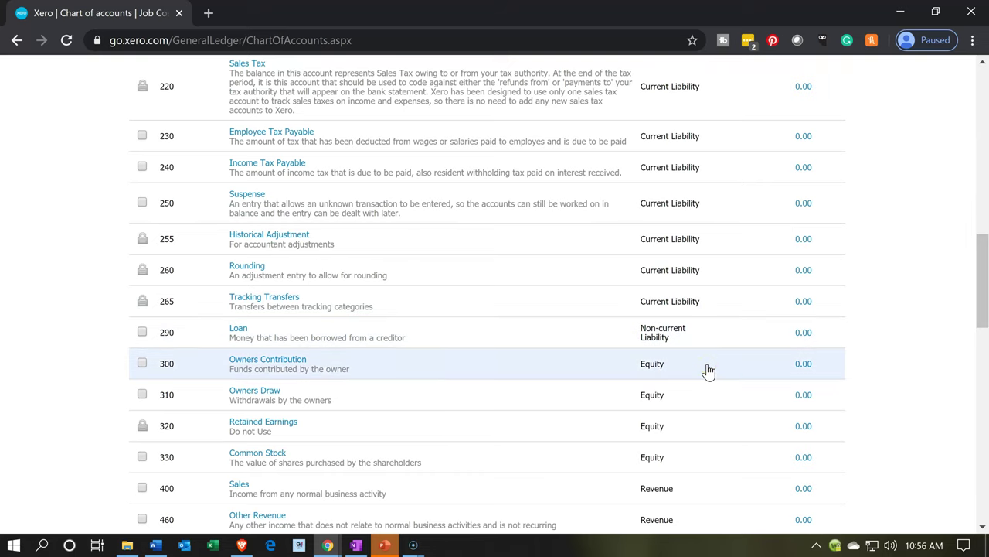
{"action": "scroll", "coordinate": [709, 372], "scroll_direction": "down", "scroll_amount": 2}
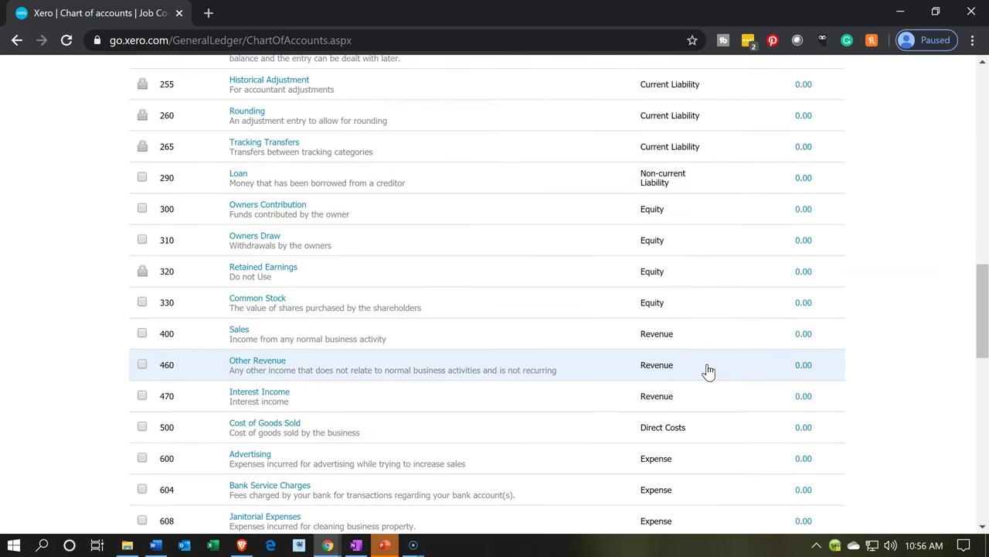
{"action": "scroll", "coordinate": [154, 506], "scroll_direction": "up", "scroll_amount": 5}
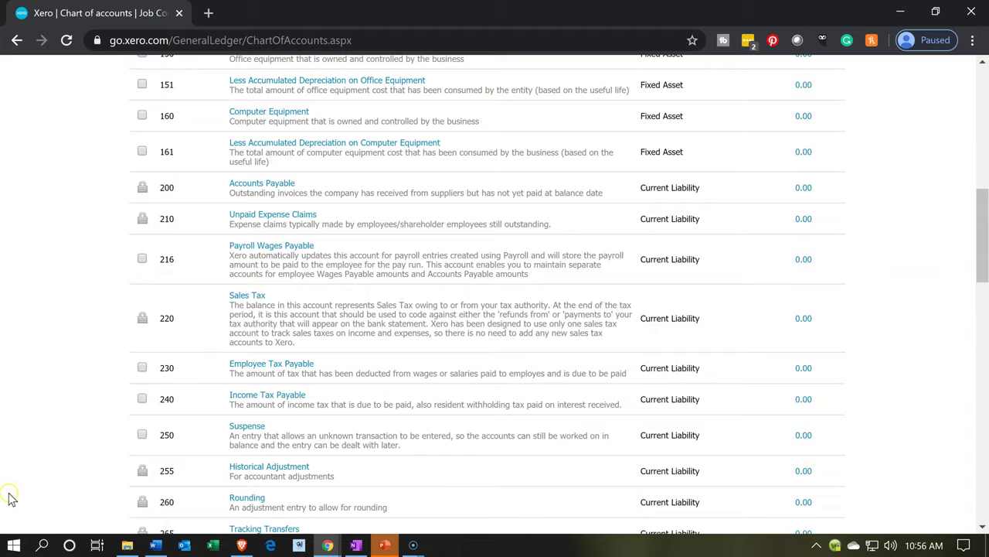
{"action": "scroll", "coordinate": [9, 494], "scroll_direction": "up", "scroll_amount": 5}
{"action": "scroll", "coordinate": [9, 494], "scroll_direction": "up", "scroll_amount": 3}
{"action": "scroll", "coordinate": [122, 383], "scroll_direction": "down", "scroll_amount": 2}
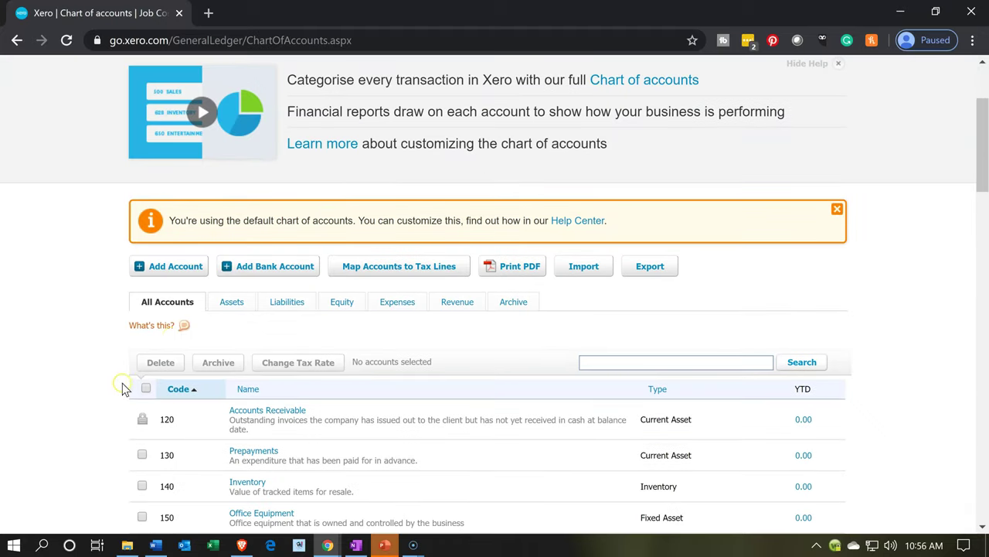
{"action": "left_click", "coordinate": [228, 310]}
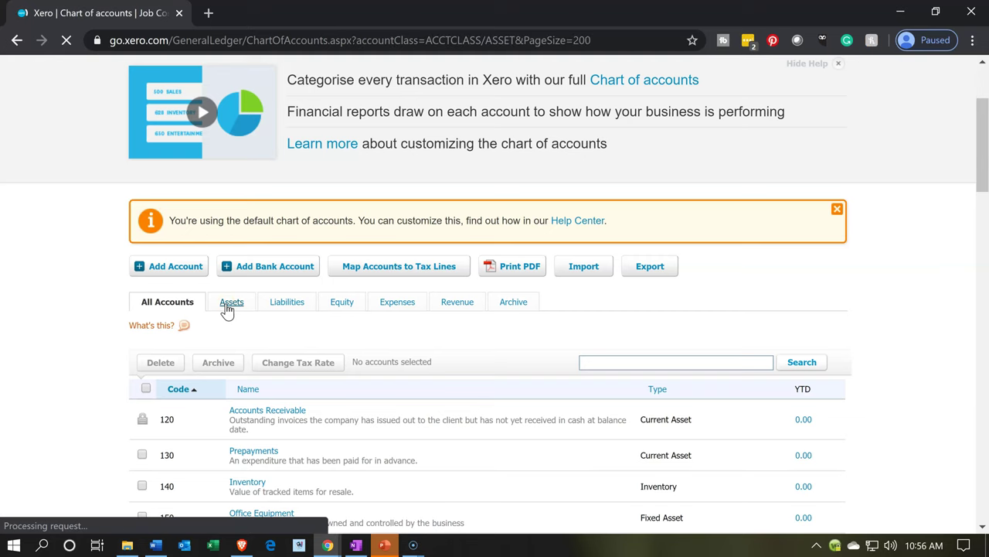
{"action": "scroll", "coordinate": [99, 474], "scroll_direction": "down", "scroll_amount": 3}
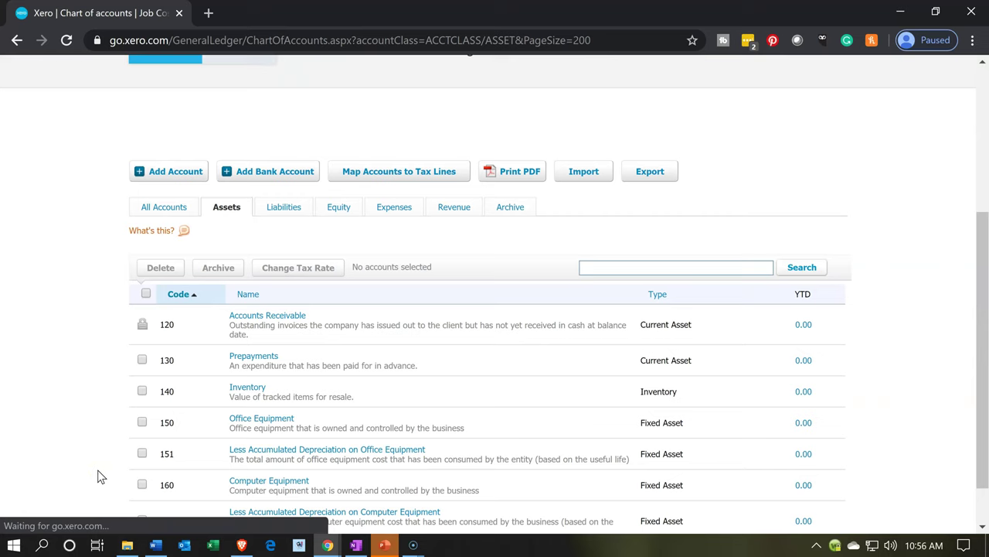
{"action": "left_click", "coordinate": [277, 210]}
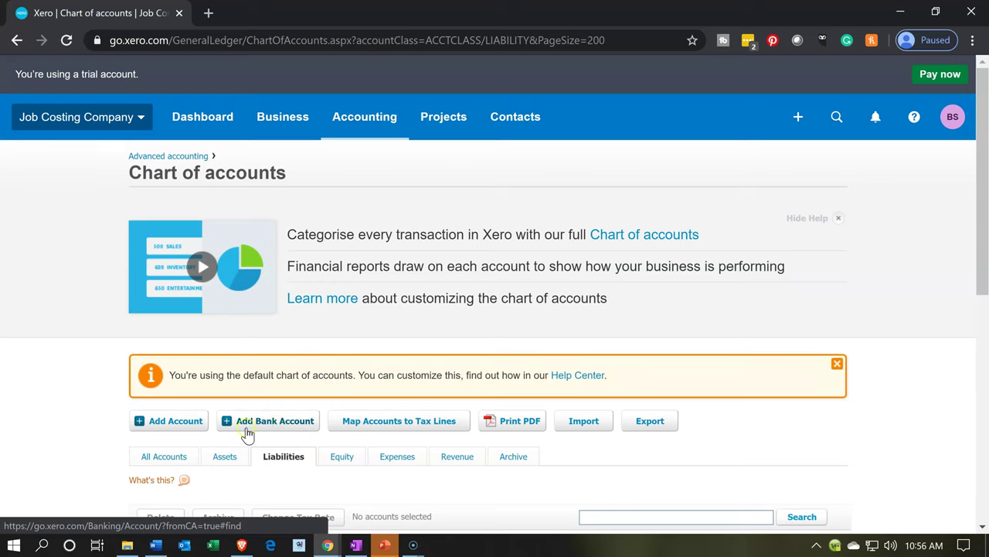
{"action": "left_click", "coordinate": [163, 457]}
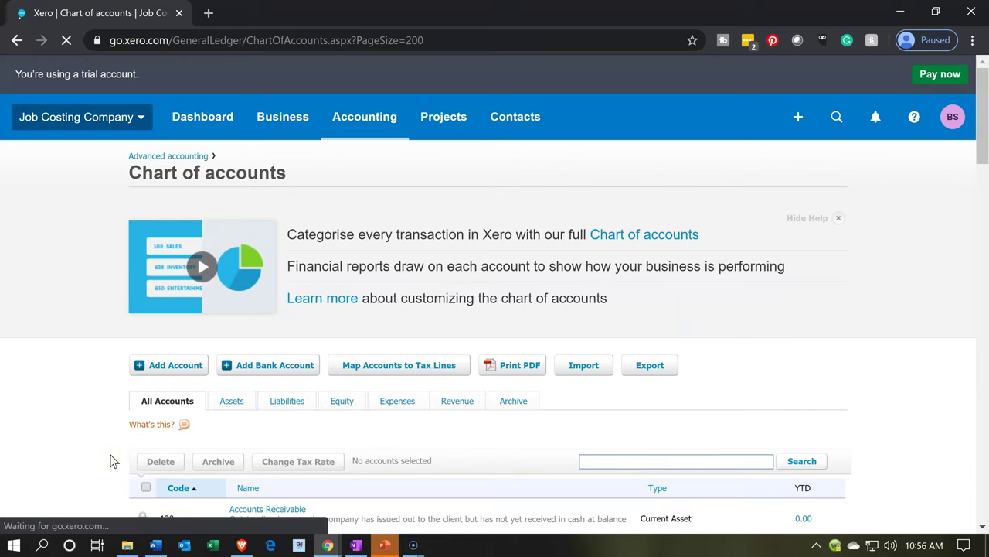
{"action": "scroll", "coordinate": [113, 461], "scroll_direction": "down", "scroll_amount": 3}
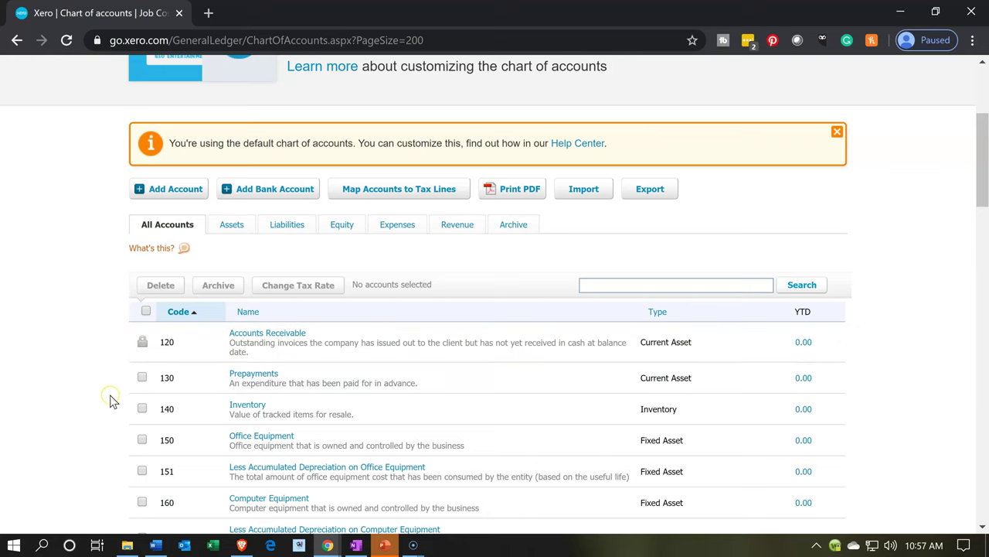
{"action": "scroll", "coordinate": [111, 396], "scroll_direction": "down", "scroll_amount": 3}
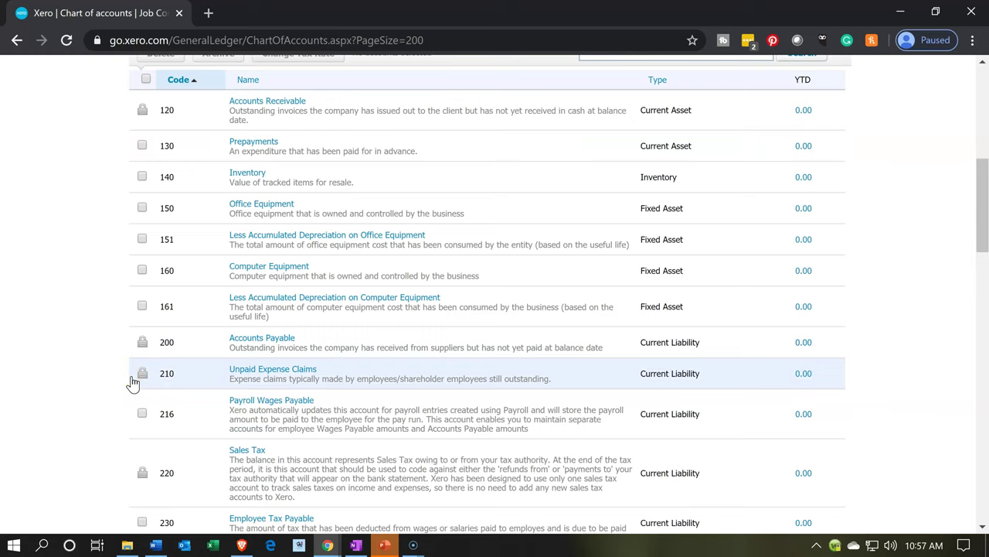
{"action": "scroll", "coordinate": [131, 381], "scroll_direction": "up", "scroll_amount": 4}
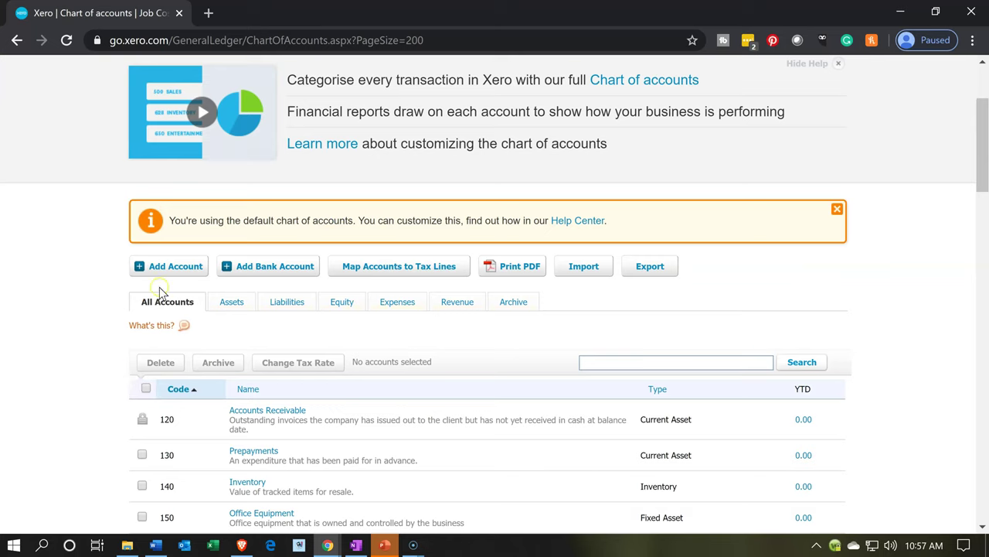
{"action": "left_click", "coordinate": [166, 268]}
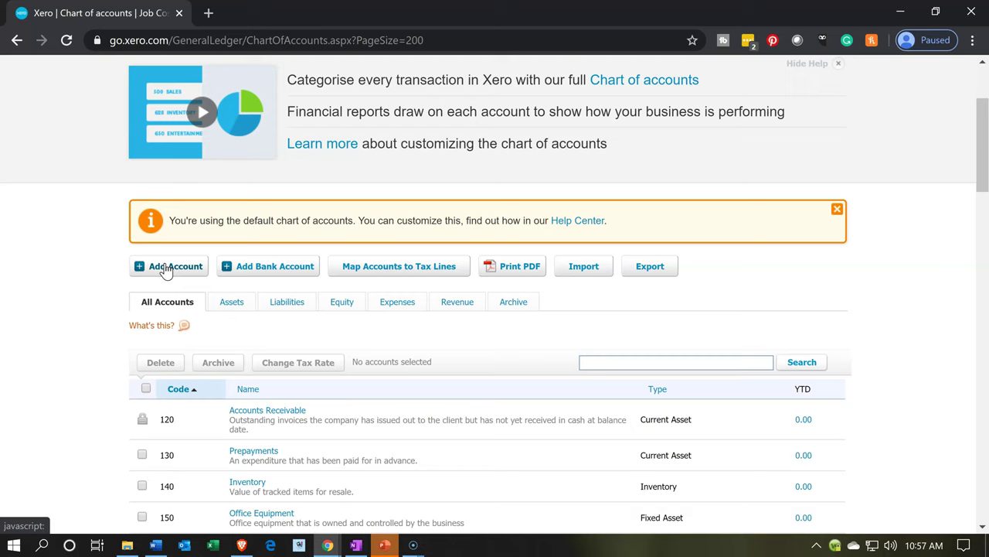
{"action": "scroll", "coordinate": [82, 409], "scroll_direction": "down", "scroll_amount": 1}
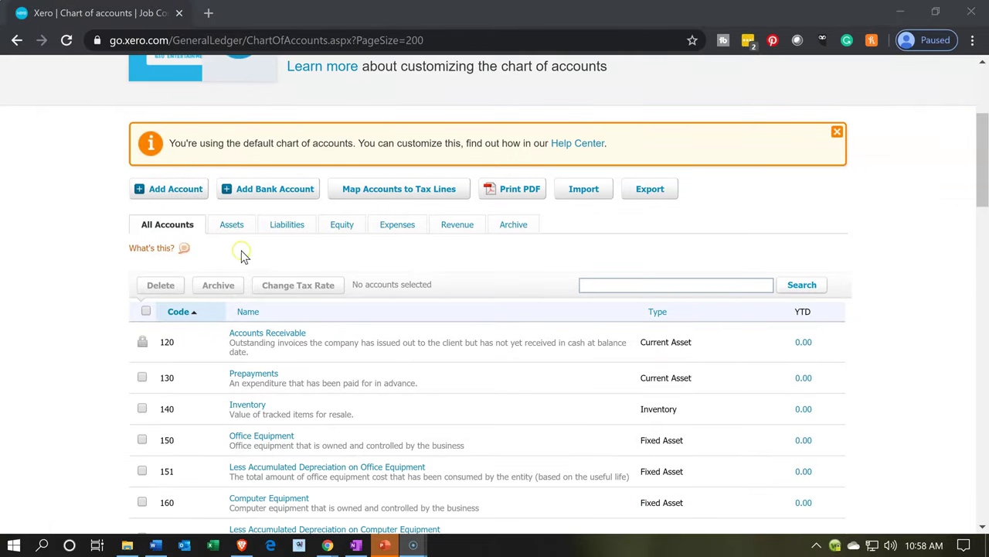
Step: Start Add Bank Account and pick Capital One (US) from the Popular US Banks
{"action": "left_click", "coordinate": [253, 200]}
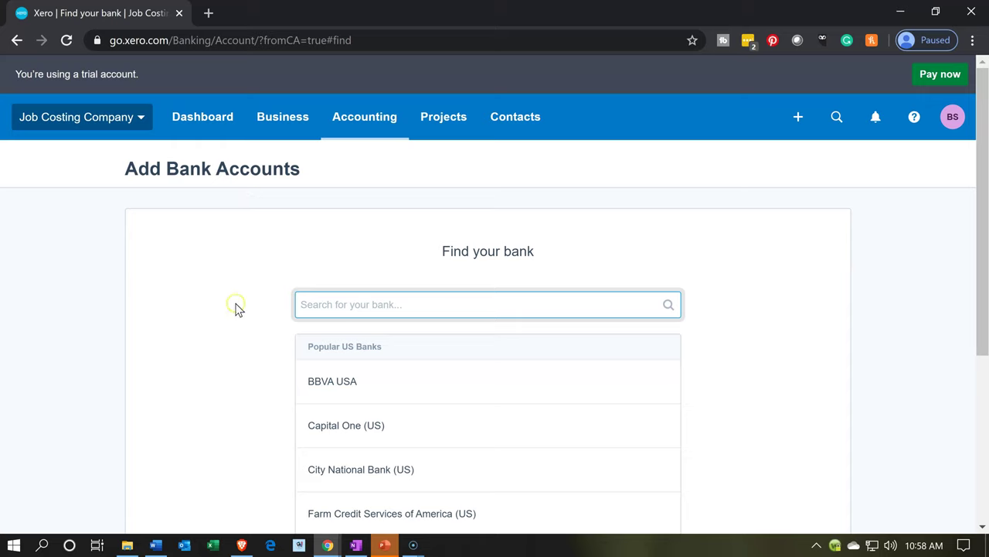
{"action": "scroll", "coordinate": [239, 309], "scroll_direction": "down", "scroll_amount": 1}
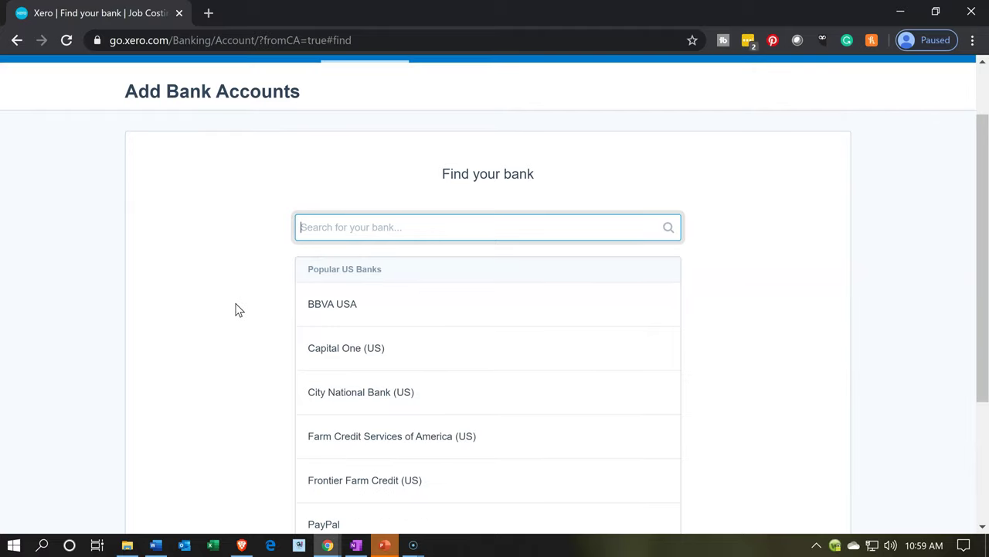
{"action": "scroll", "coordinate": [239, 310], "scroll_direction": "down", "scroll_amount": 1}
{"action": "scroll", "coordinate": [239, 309], "scroll_direction": "up", "scroll_amount": 1}
{"action": "scroll", "coordinate": [137, 423], "scroll_direction": "up", "scroll_amount": 1}
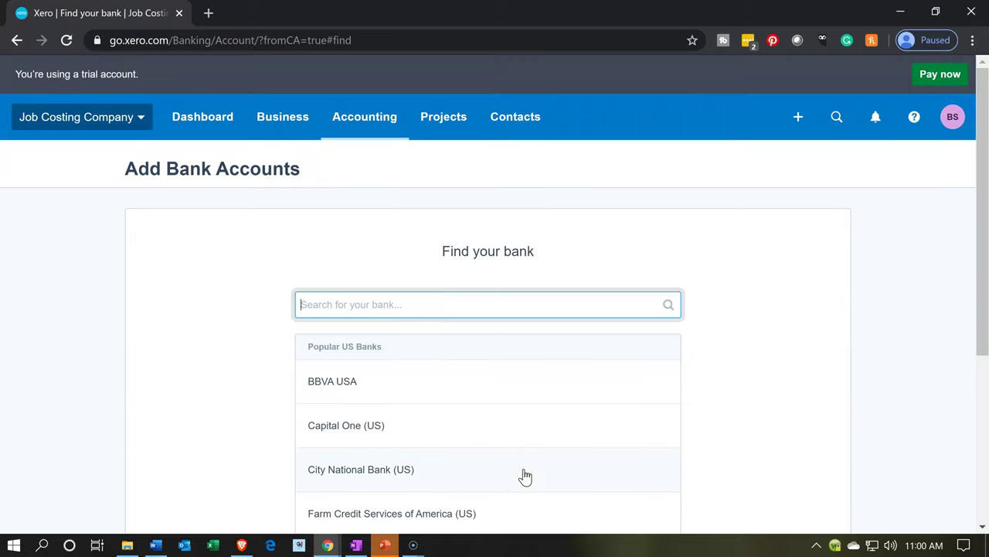
{"action": "left_click", "coordinate": [460, 426]}
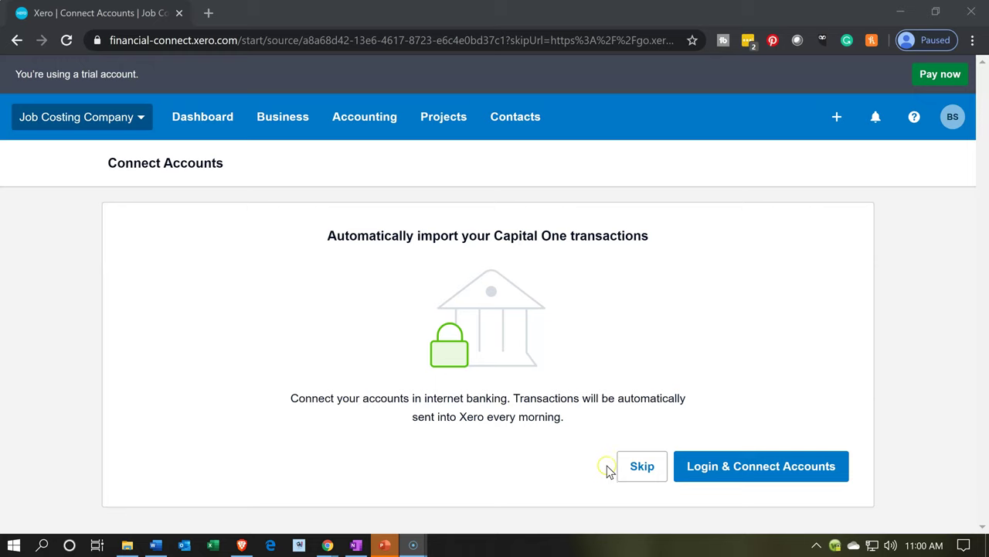
Step: Skip online banking; keep name Checking Account, code 110, type Everyday (day-to-day), currency USD
{"action": "left_click", "coordinate": [633, 481]}
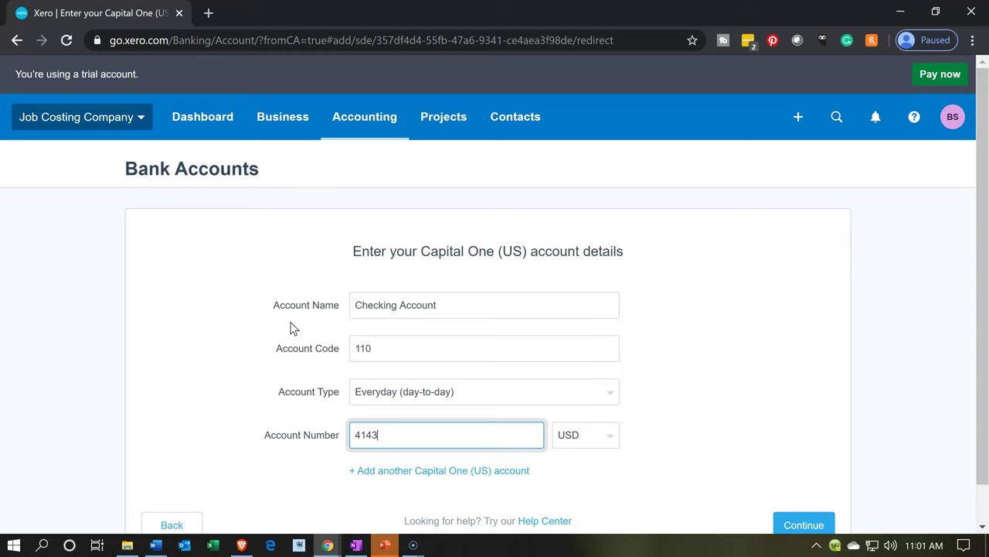
{"action": "triple_click", "coordinate": [474, 313]}
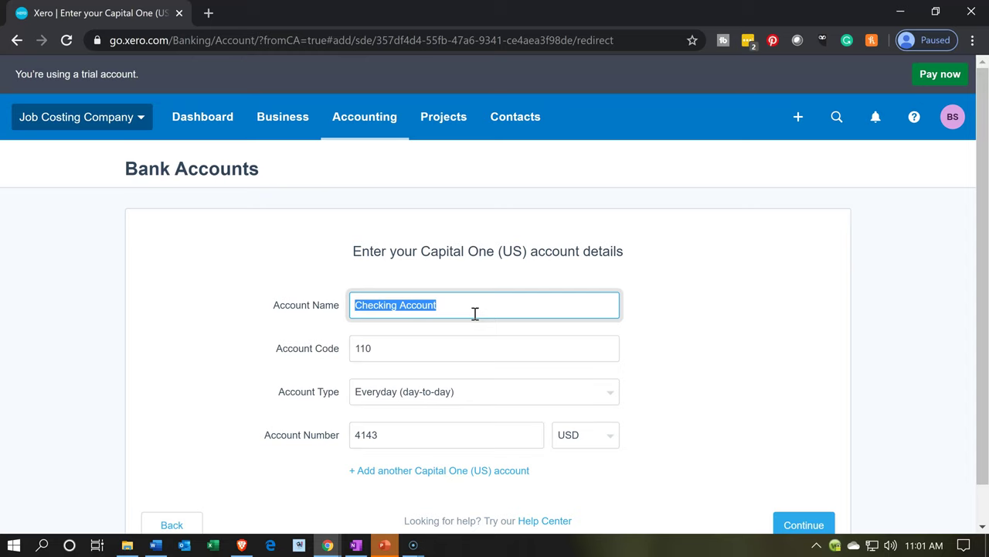
{"action": "left_click", "coordinate": [474, 312]}
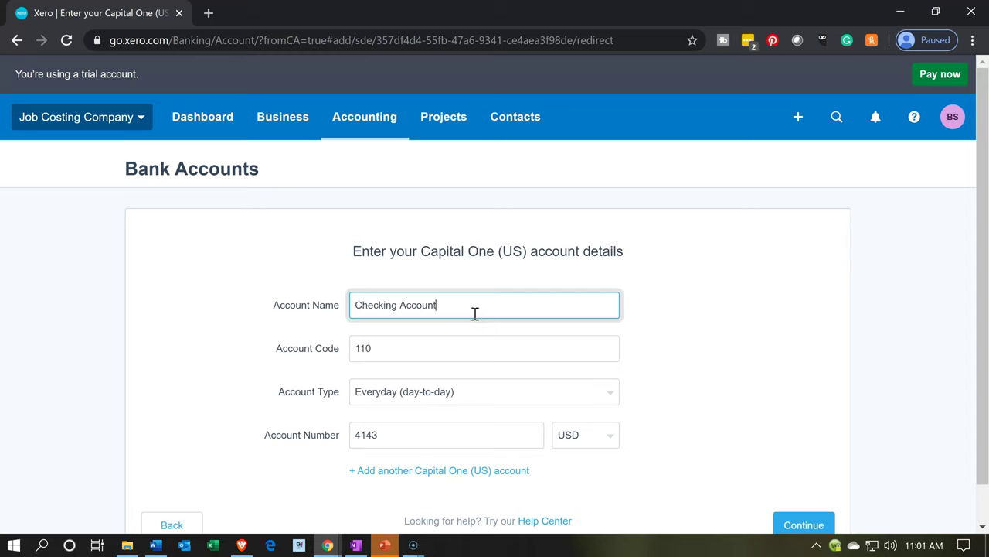
{"action": "left_click", "coordinate": [411, 351]}
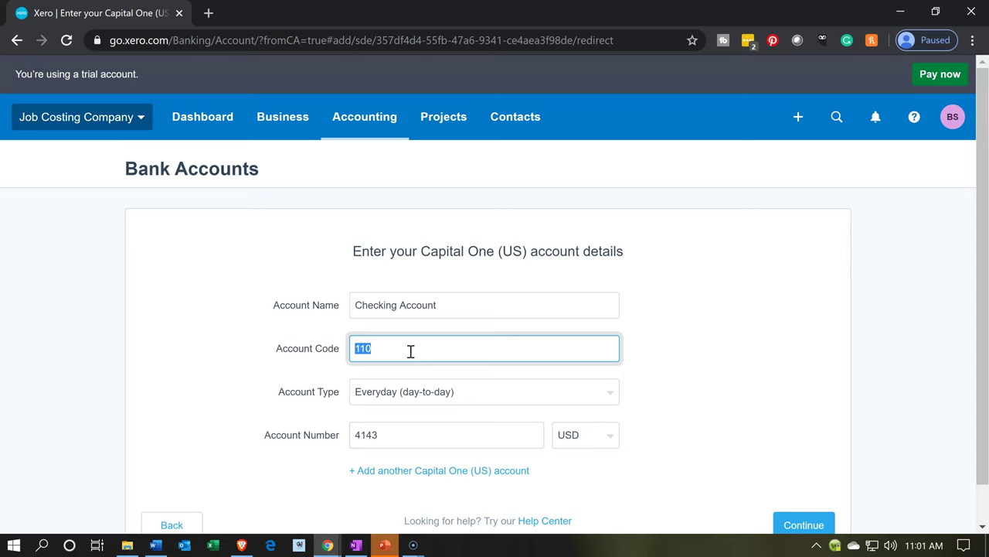
{"action": "left_click", "coordinate": [439, 391]}
{"action": "left_click", "coordinate": [439, 391]}
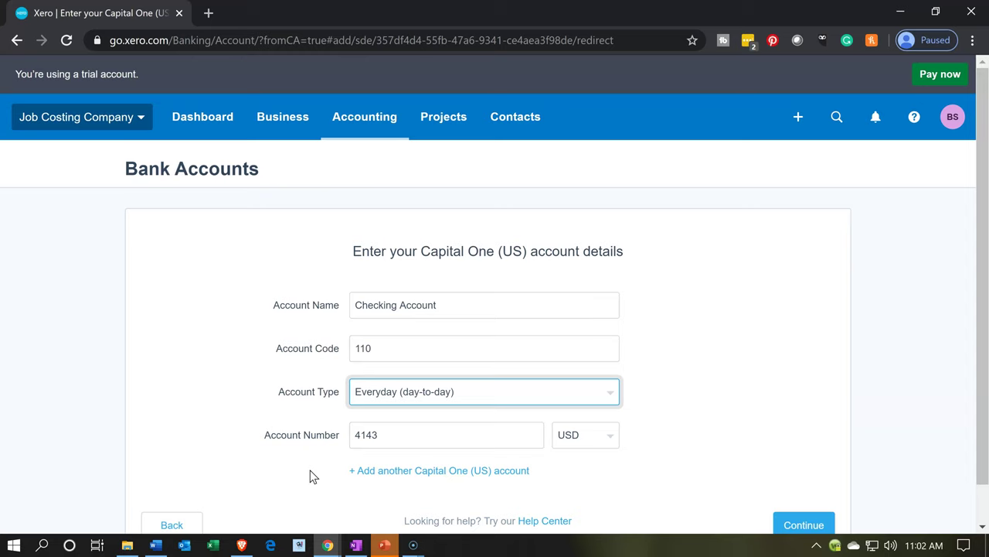
{"action": "scroll", "coordinate": [313, 476], "scroll_direction": "down", "scroll_amount": 1}
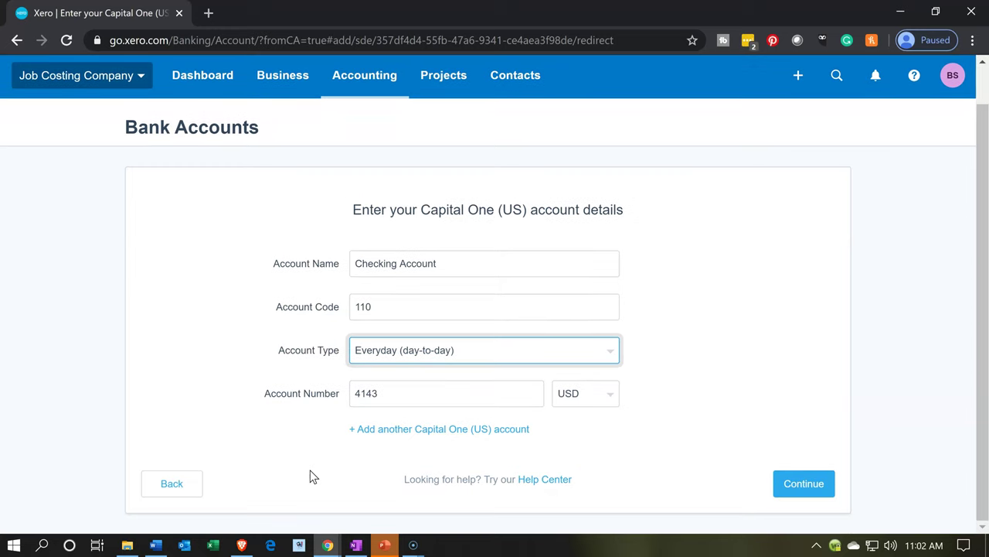
Step: Save the Capital One bank account and zoom the page in
{"action": "left_click", "coordinate": [816, 484]}
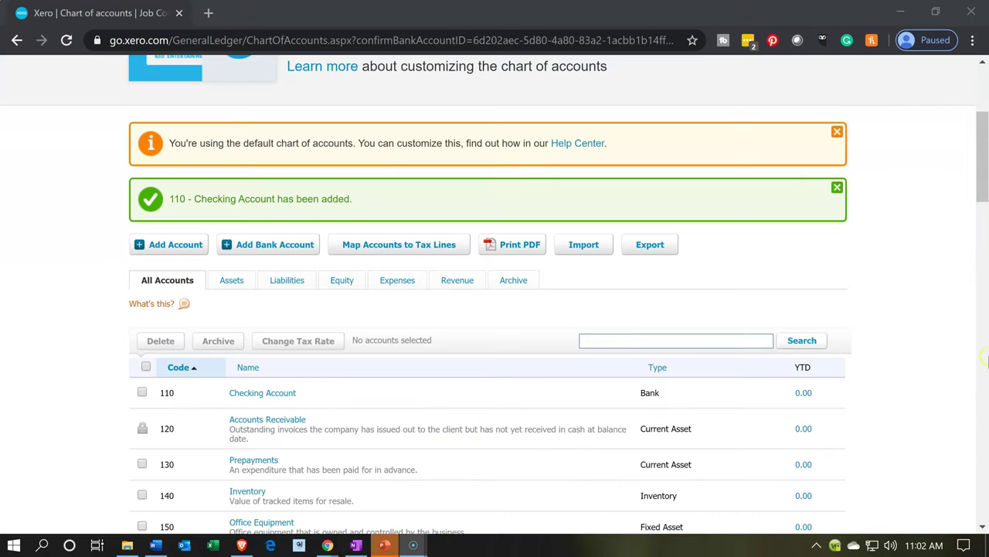
{"action": "scroll", "coordinate": [269, 356], "scroll_direction": "down", "scroll_amount": 1}
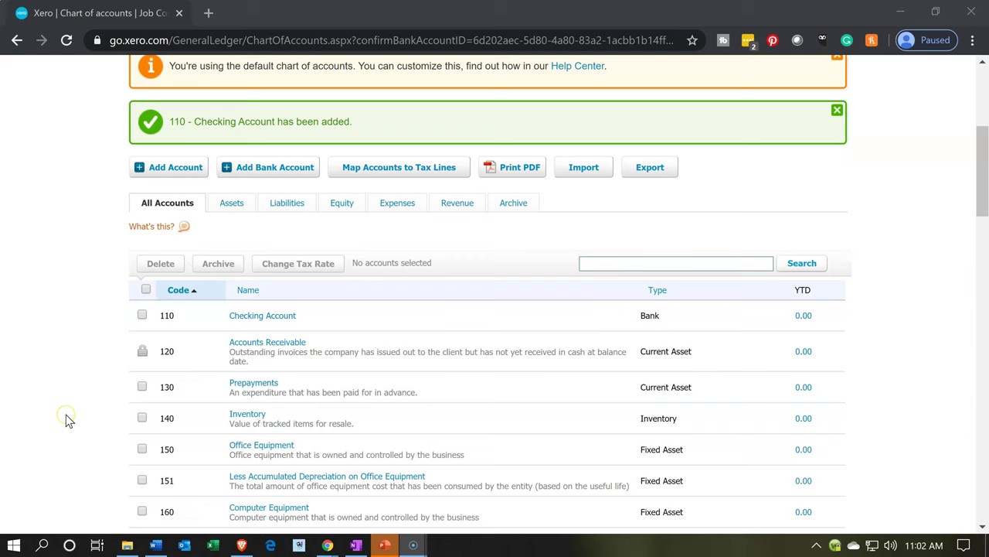
{"action": "key", "text": "ctrl+plus"}
{"action": "key", "text": "ctrl+plus"}
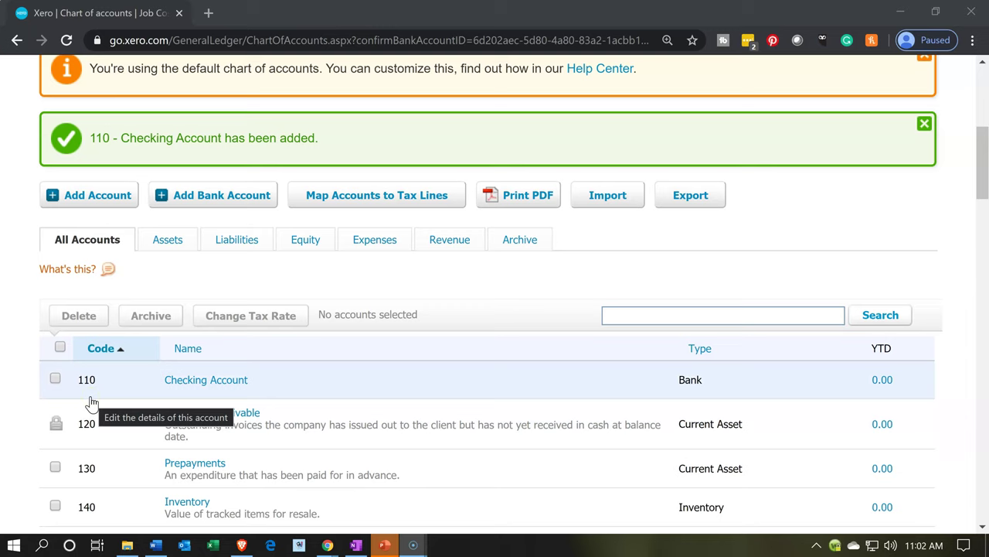
Step: Scroll the chart of accounts to check the new 110 Checking Account Bank row
{"action": "scroll", "coordinate": [91, 402], "scroll_direction": "down", "scroll_amount": 1}
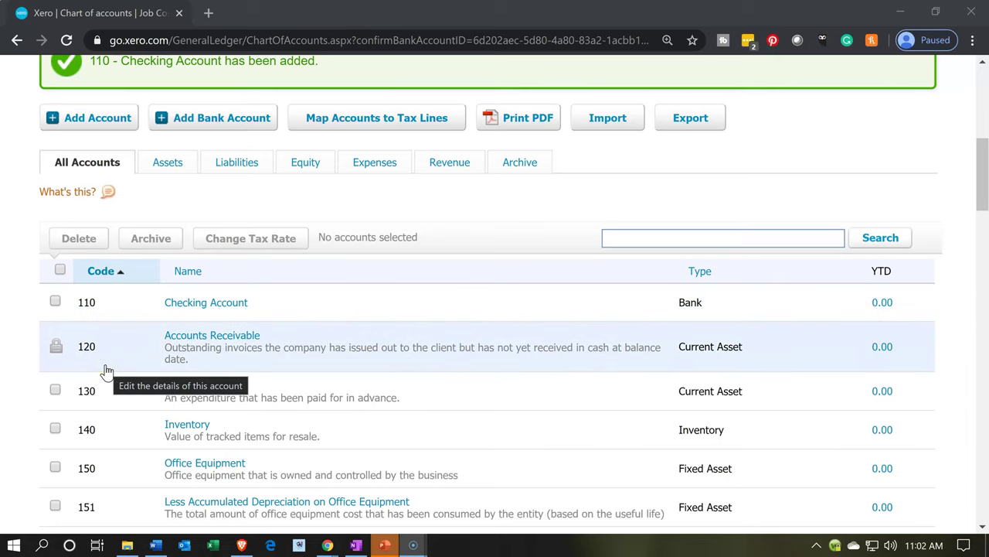
{"action": "scroll", "coordinate": [109, 378], "scroll_direction": "down", "scroll_amount": 2}
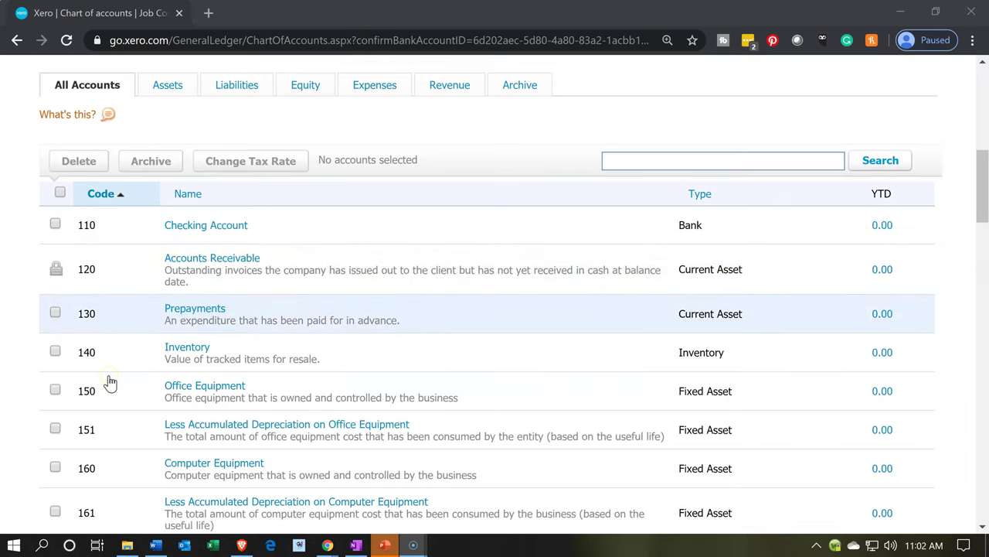
{"action": "scroll", "coordinate": [109, 382], "scroll_direction": "down", "scroll_amount": 2}
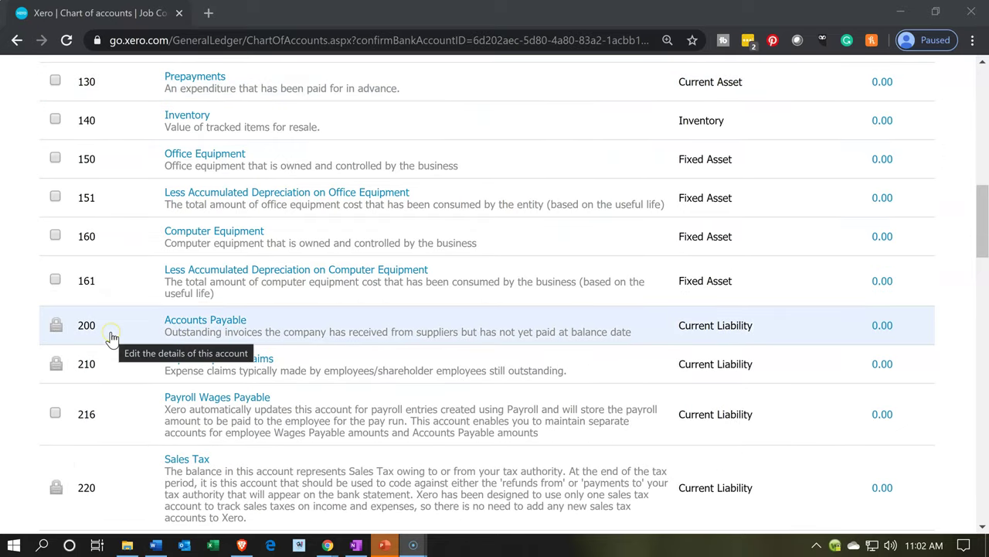
{"action": "scroll", "coordinate": [112, 338], "scroll_direction": "down", "scroll_amount": 4}
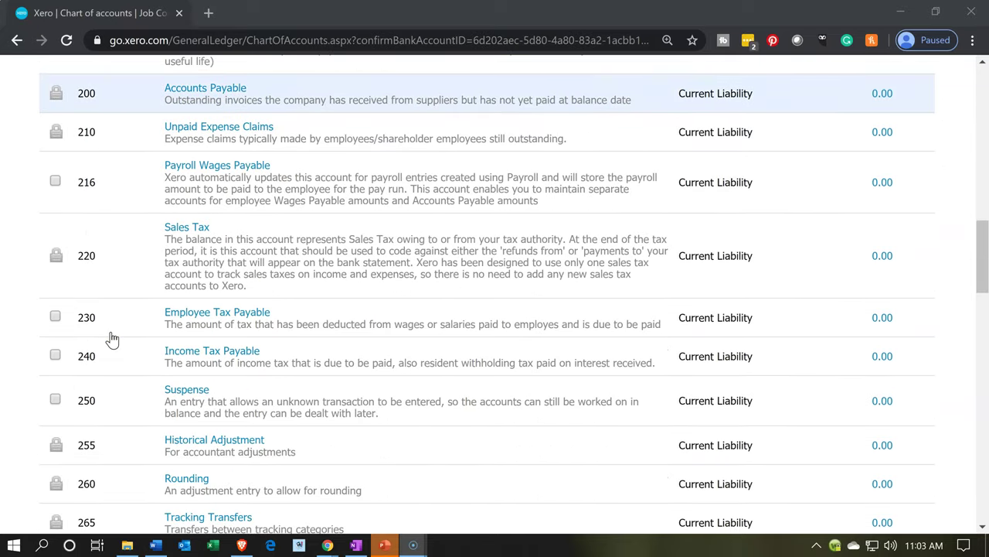
{"action": "scroll", "coordinate": [111, 338], "scroll_direction": "down", "scroll_amount": 2}
{"action": "scroll", "coordinate": [112, 379], "scroll_direction": "down", "scroll_amount": 2}
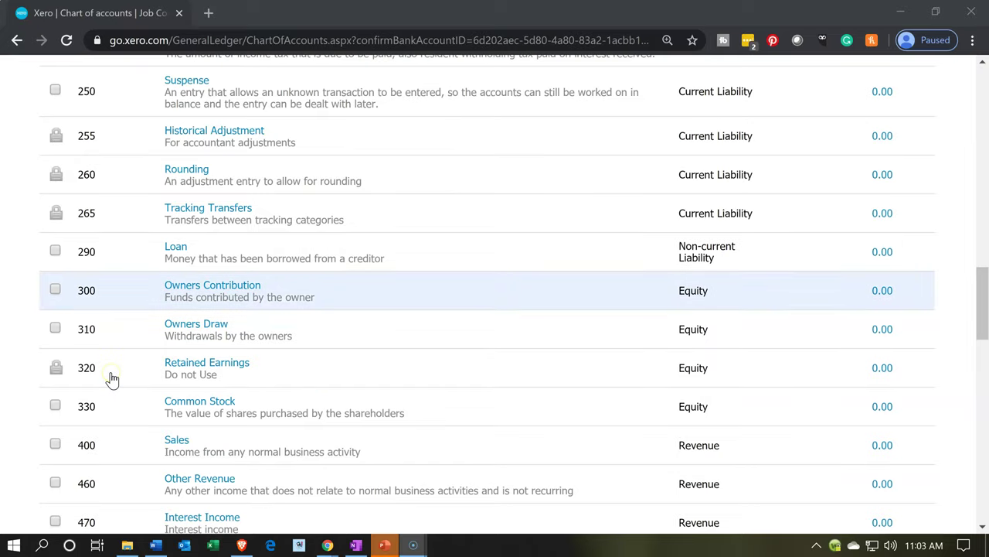
{"action": "scroll", "coordinate": [112, 378], "scroll_direction": "down", "scroll_amount": 1}
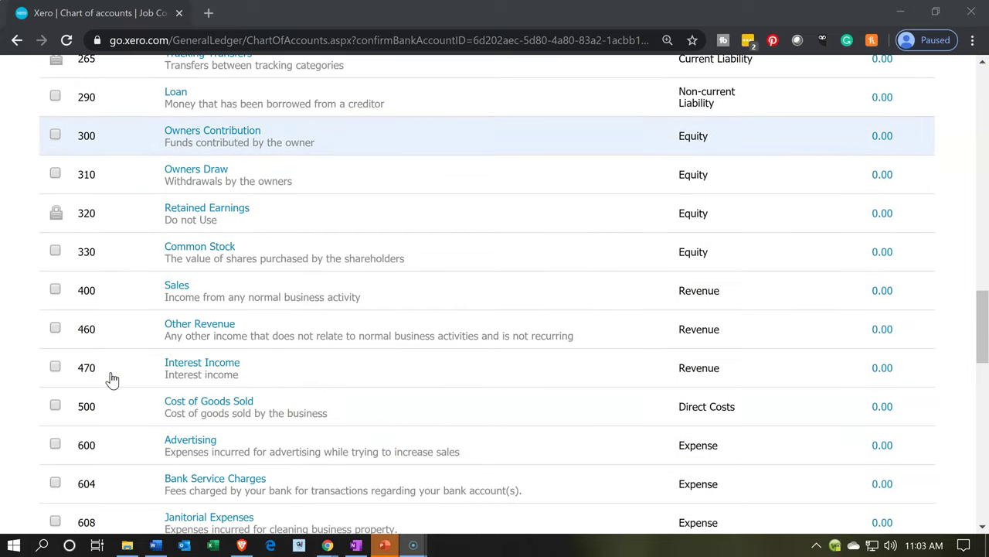
{"action": "scroll", "coordinate": [112, 378], "scroll_direction": "up", "scroll_amount": 10}
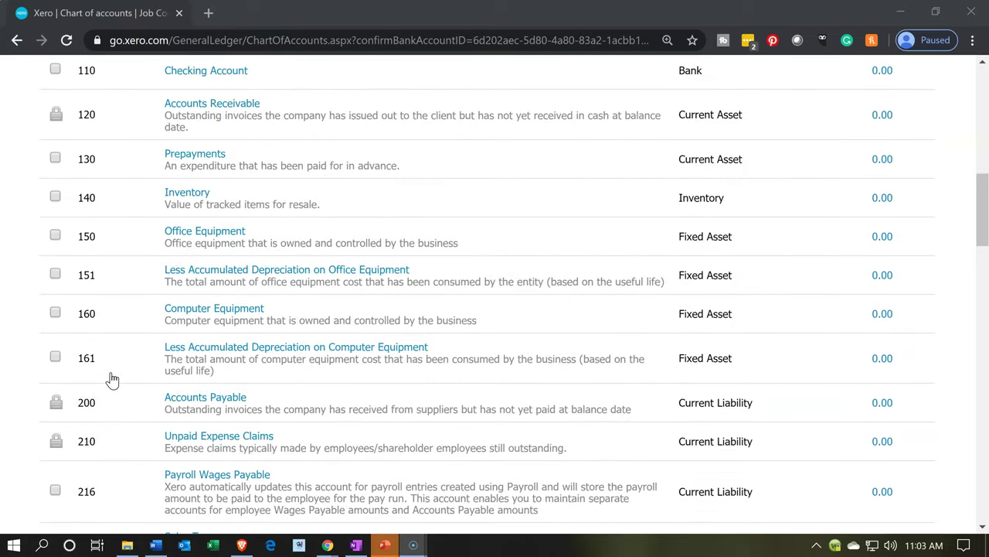
{"action": "scroll", "coordinate": [112, 378], "scroll_direction": "up", "scroll_amount": 2}
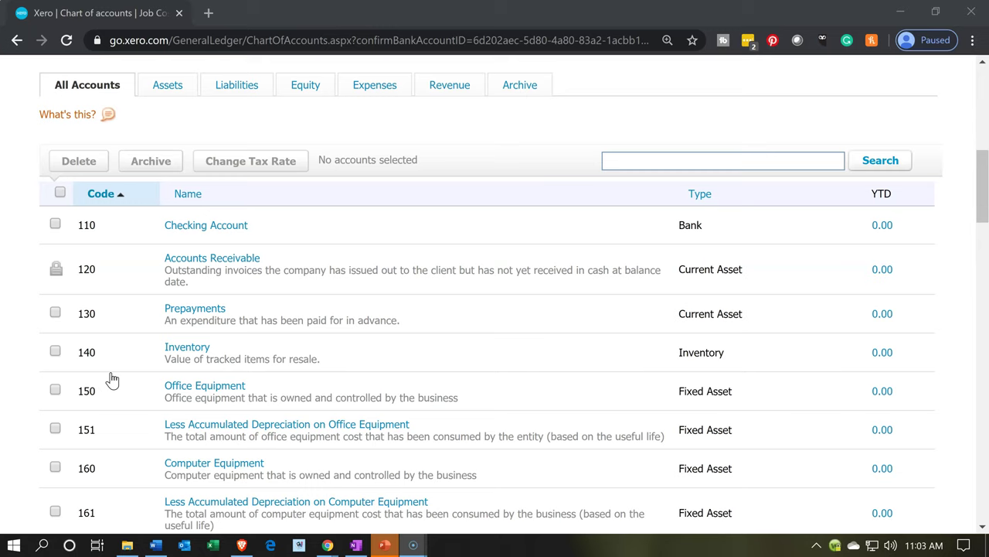
{"action": "scroll", "coordinate": [112, 378], "scroll_direction": "up", "scroll_amount": 4}
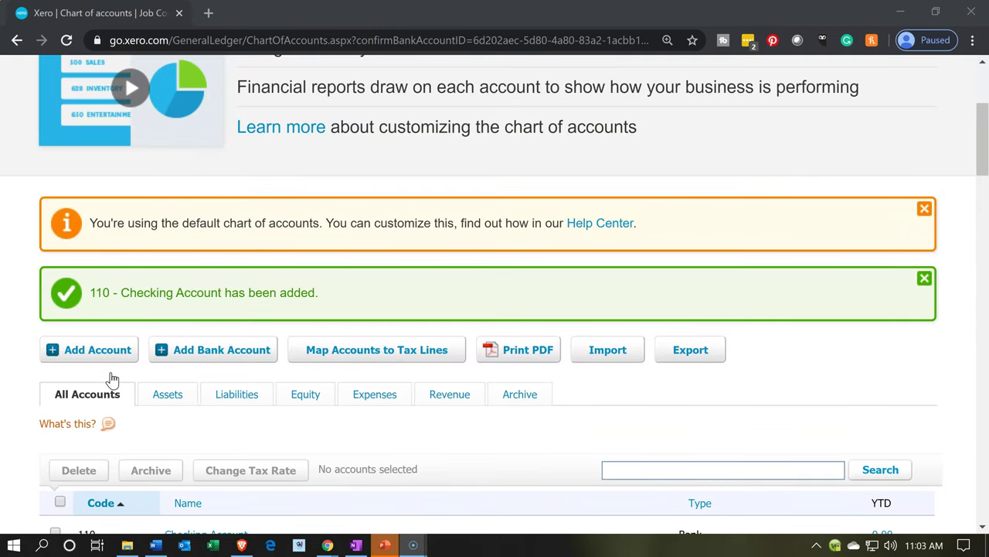
{"action": "scroll", "coordinate": [113, 379], "scroll_direction": "up", "scroll_amount": 3}
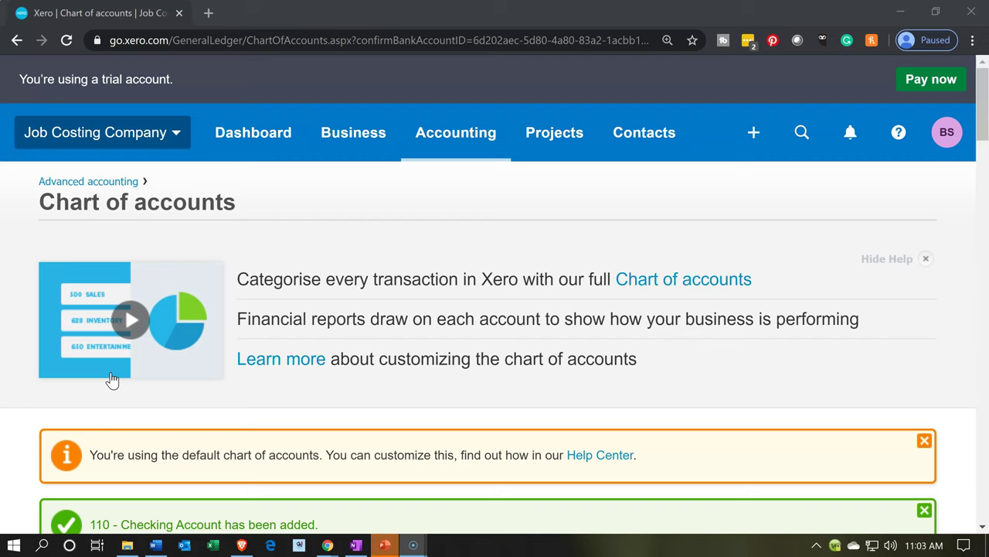